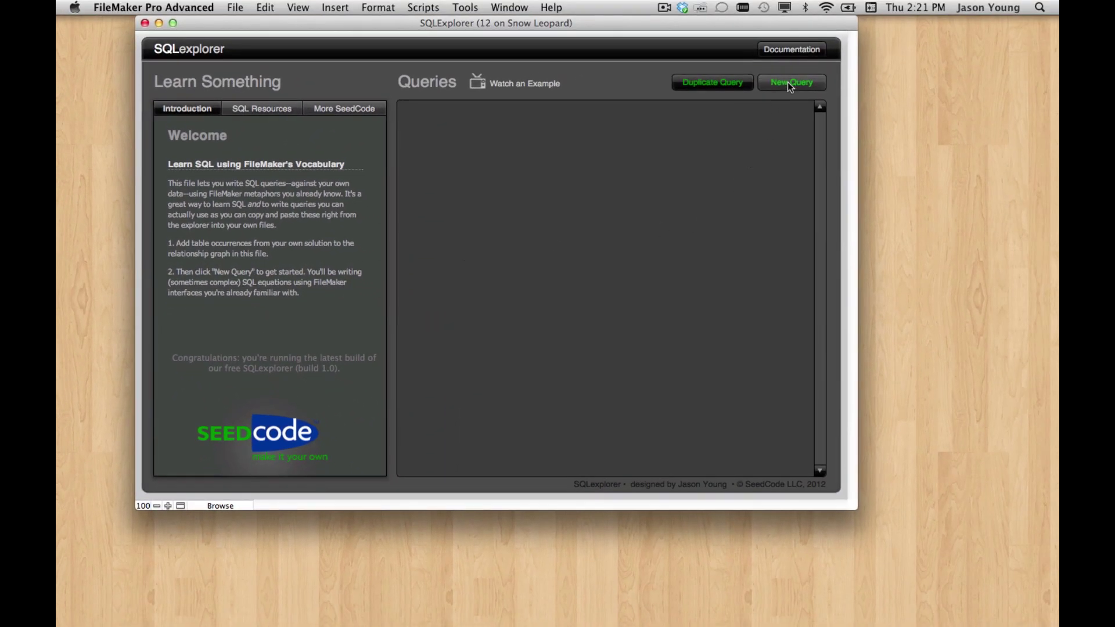
Try starting a new query and dismiss the table-occurrence warning.
click(788, 85)
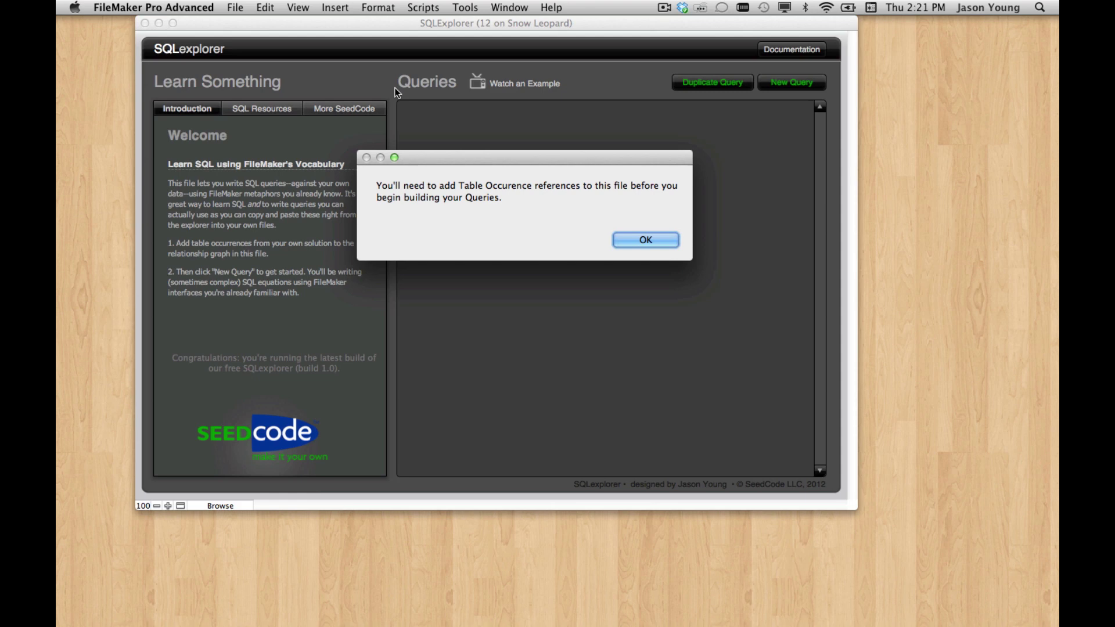
drag(449, 159, 465, 158)
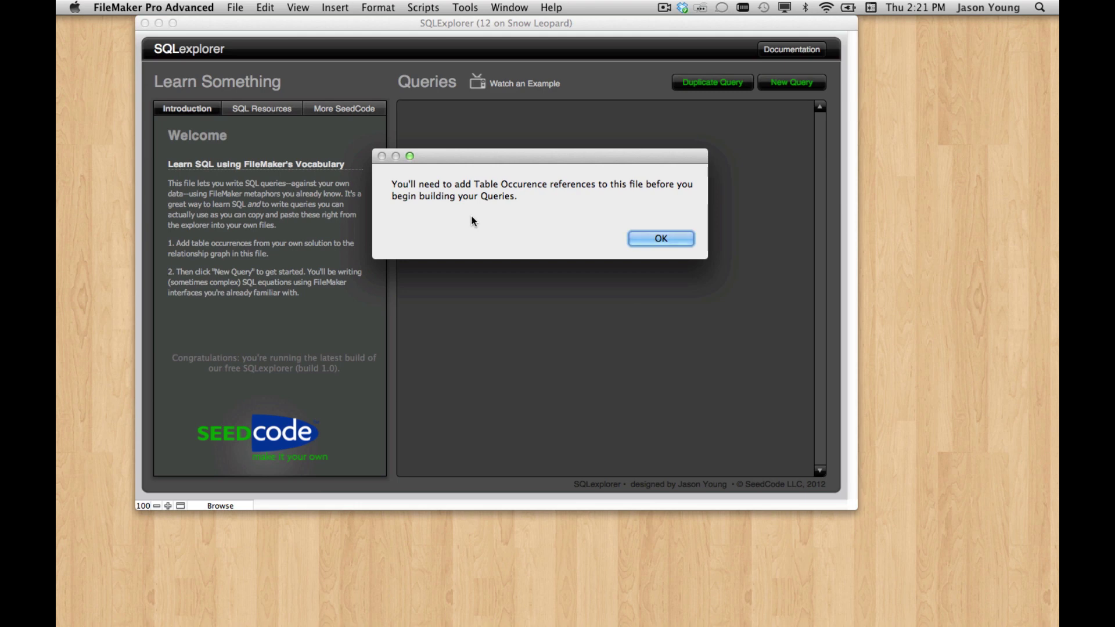
click(667, 241)
Open Manage Database for SQLExplorer from the File > Manage menu.
click(236, 6)
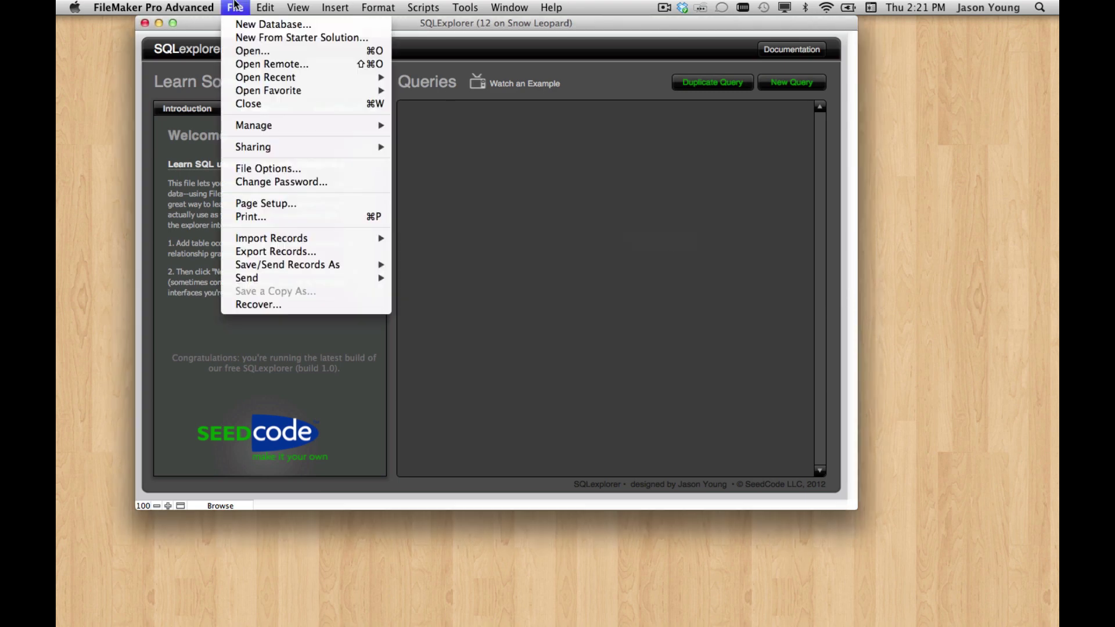
mouse_move(298, 129)
click(441, 123)
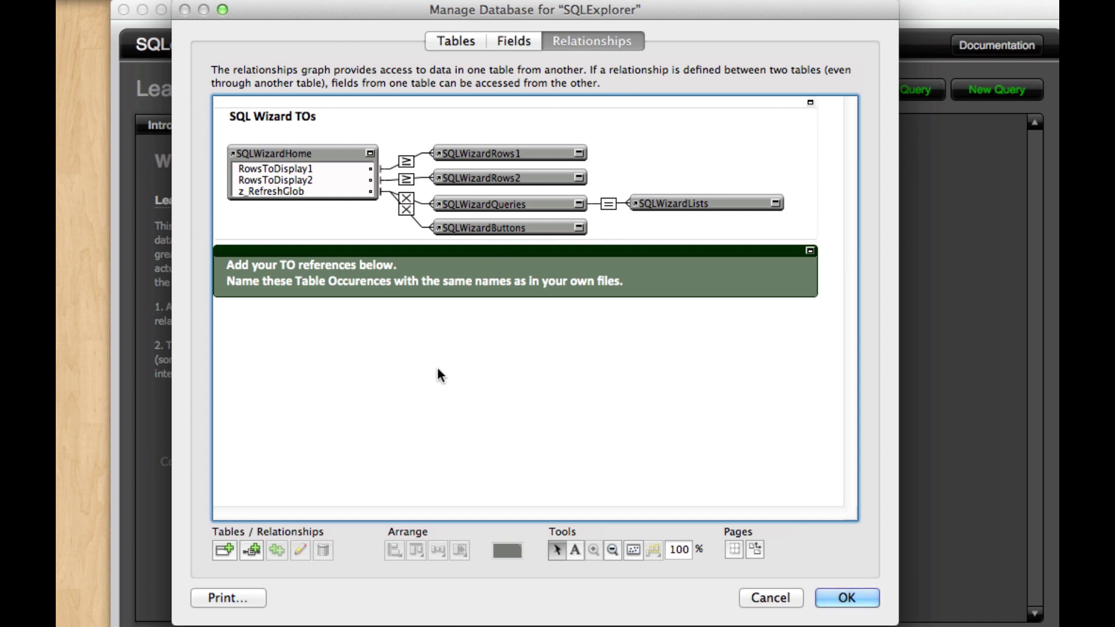
Add a Companies occurrence from SQLSampleData, place it below the green note, and save.
click(223, 550)
click(662, 247)
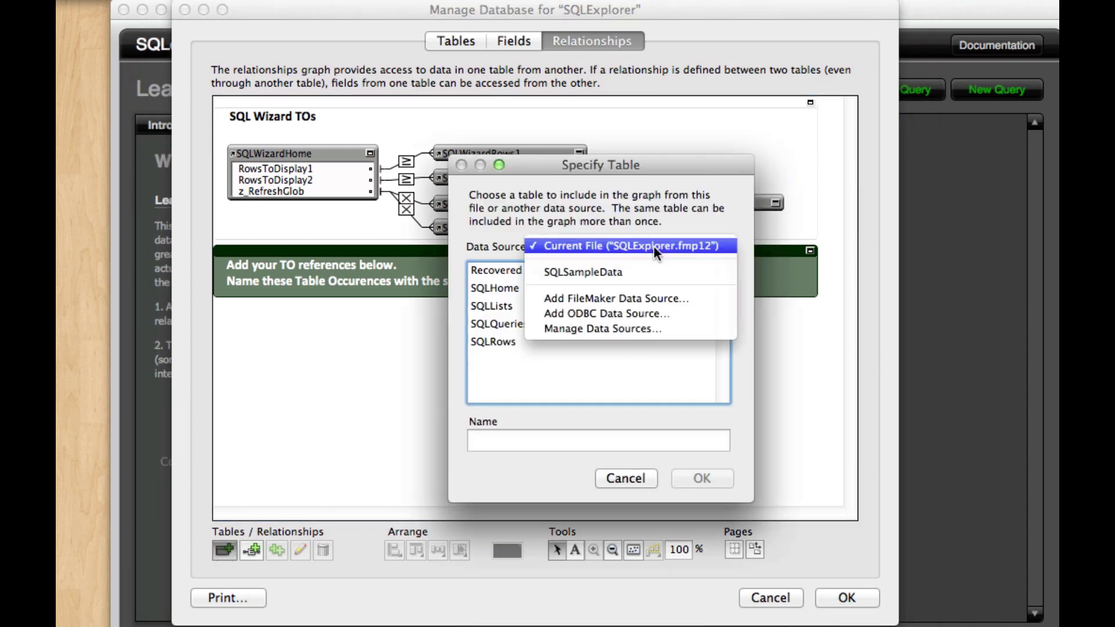
click(614, 272)
click(604, 289)
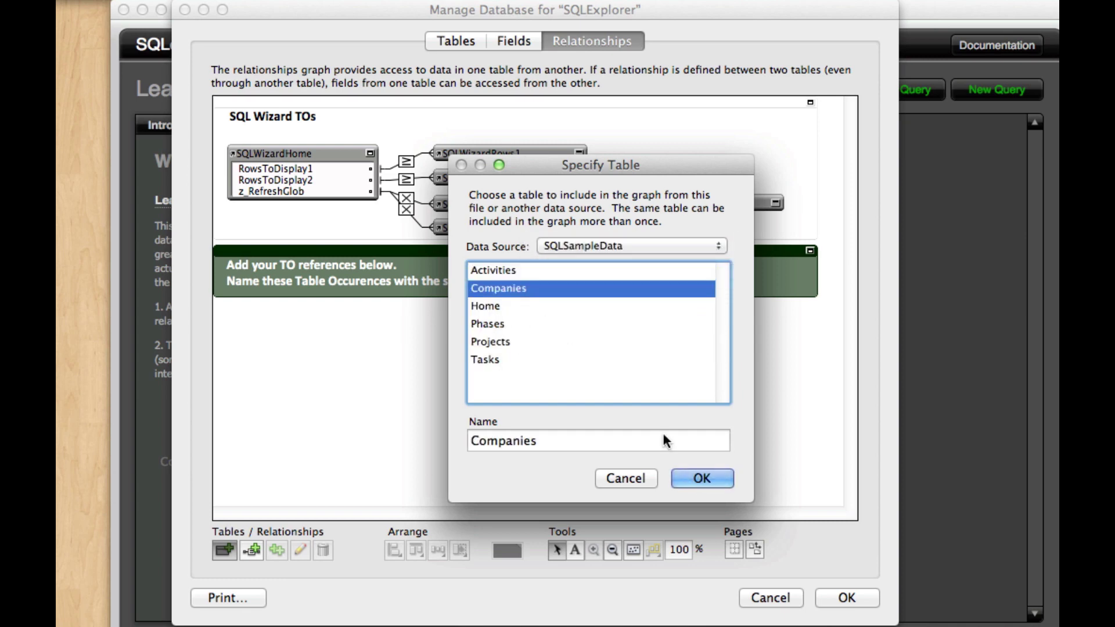
click(703, 478)
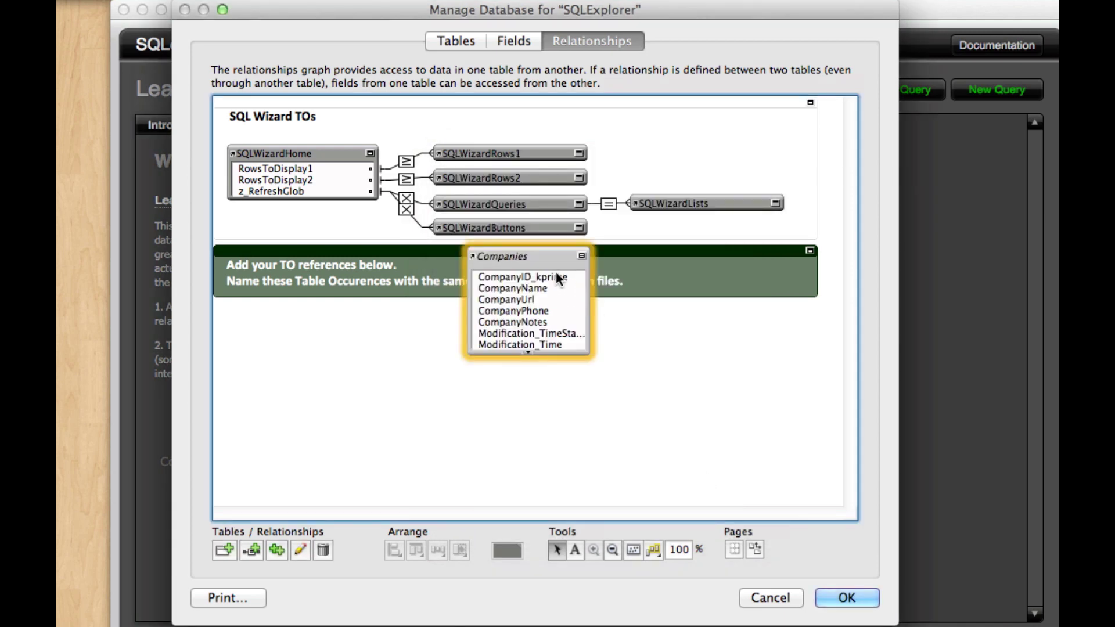
drag(546, 258, 313, 330)
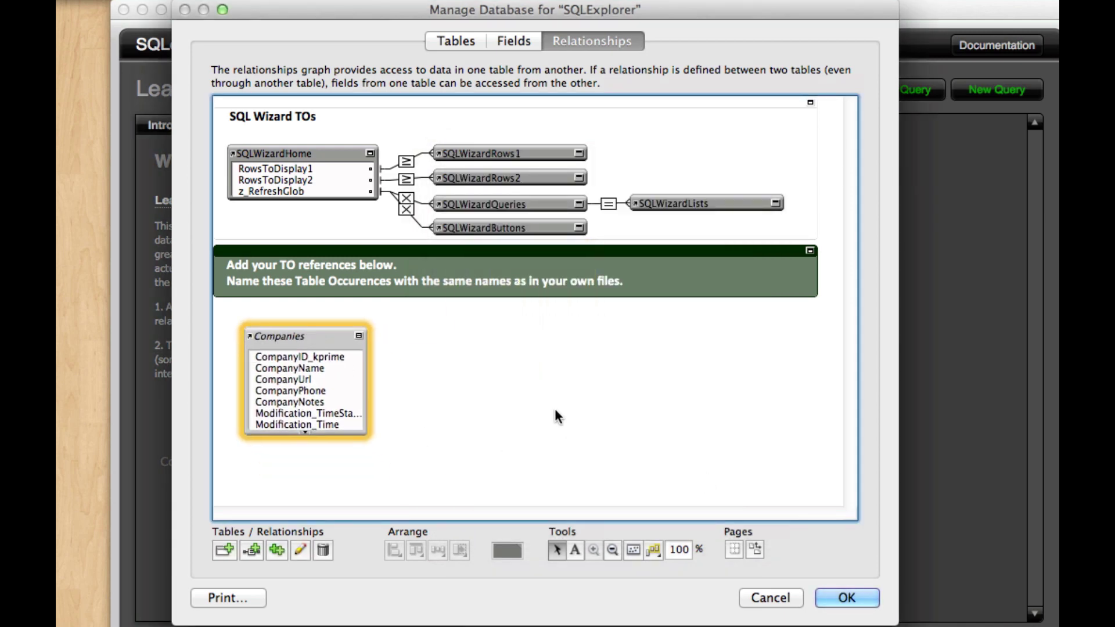
click(846, 599)
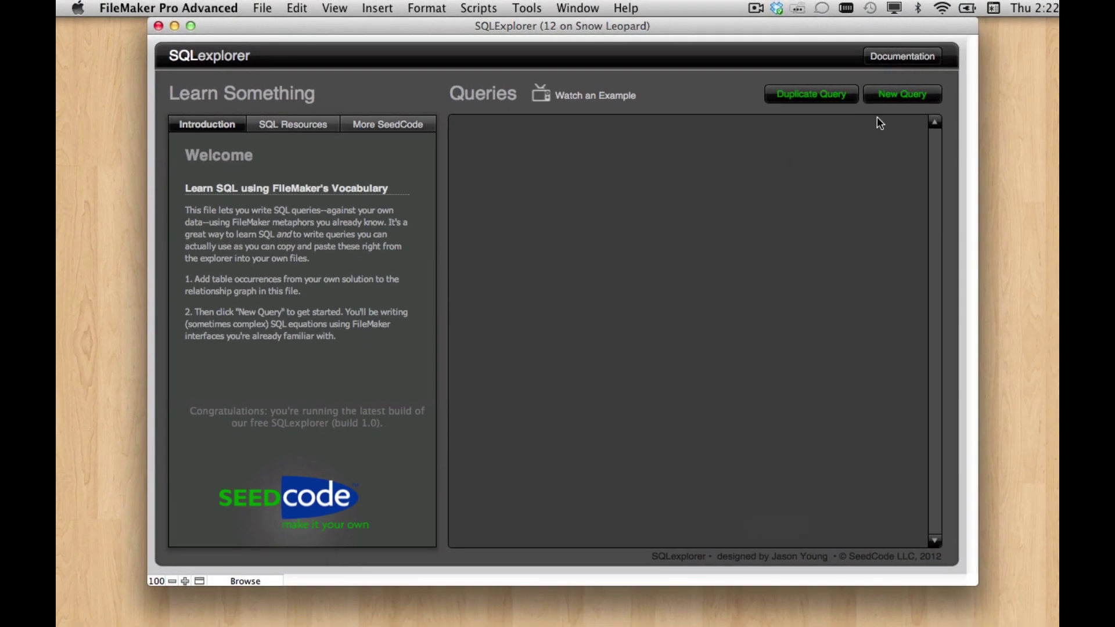
Create a new query and enter 'Hello World' as its name.
click(898, 93)
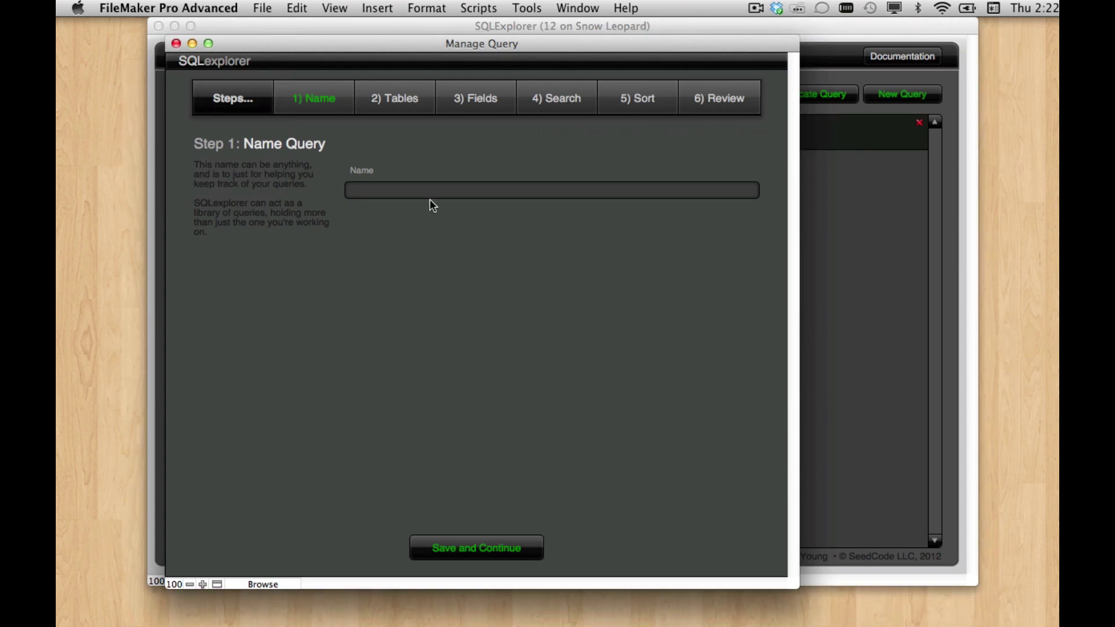
click(419, 193)
text(Hello)
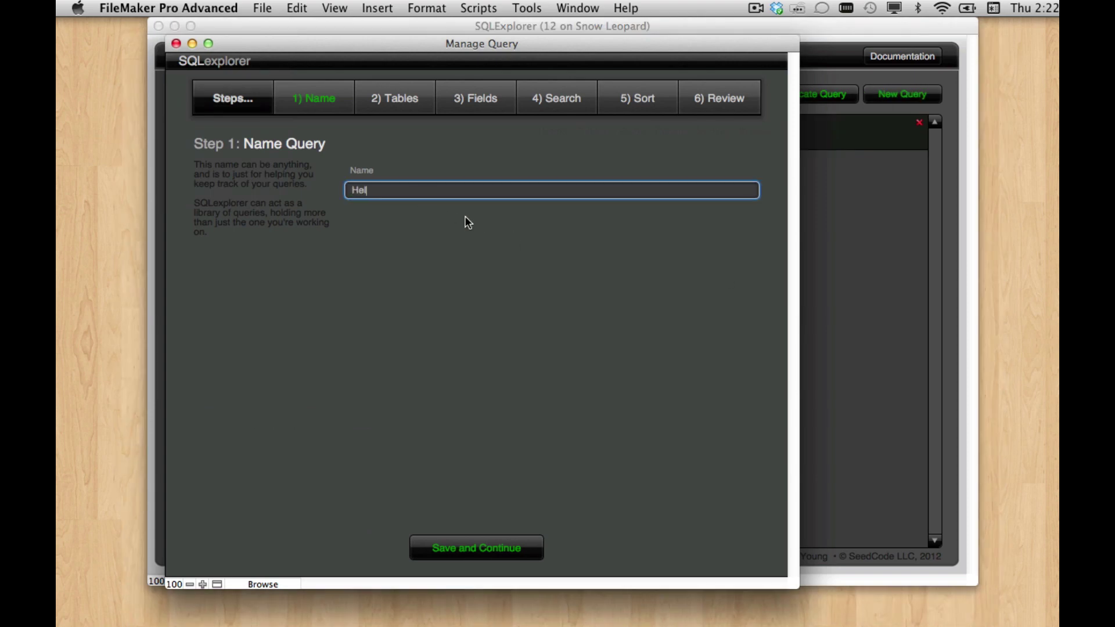
text( World)
Save the query name and pick Companies as the first table.
click(487, 544)
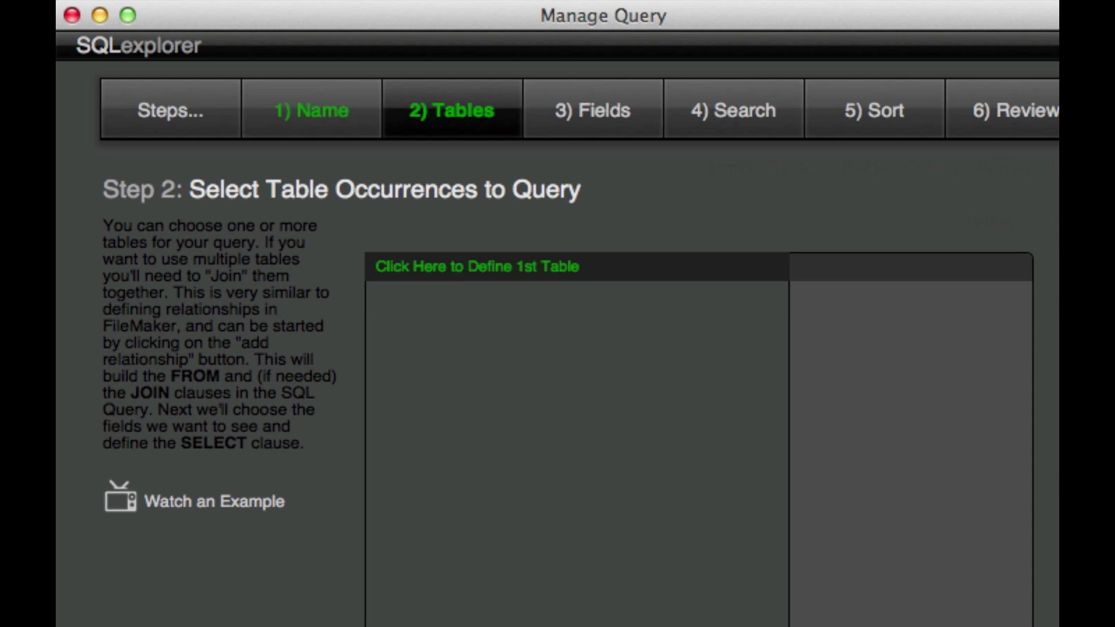
click(569, 268)
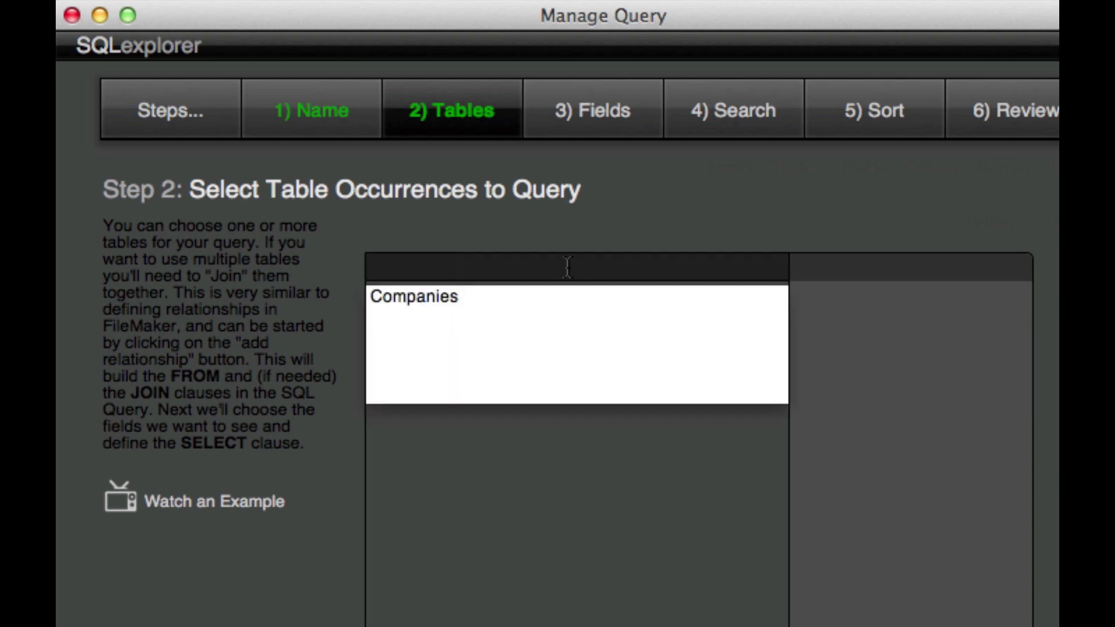
click(502, 299)
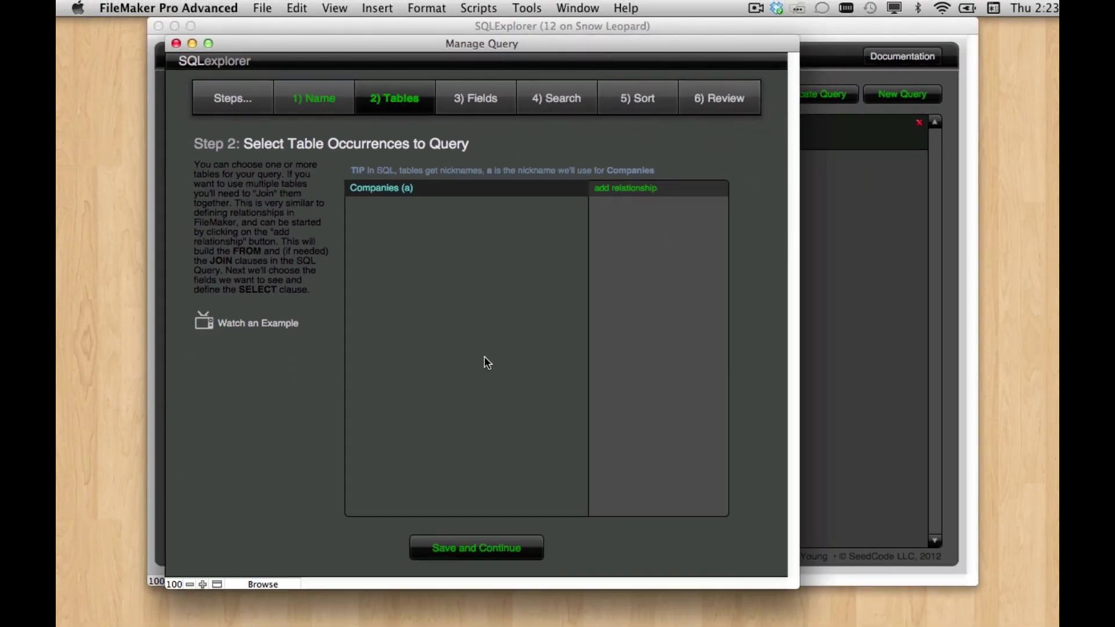
Move to field selection and add CompanyName and CompanyUrl as result columns.
click(469, 543)
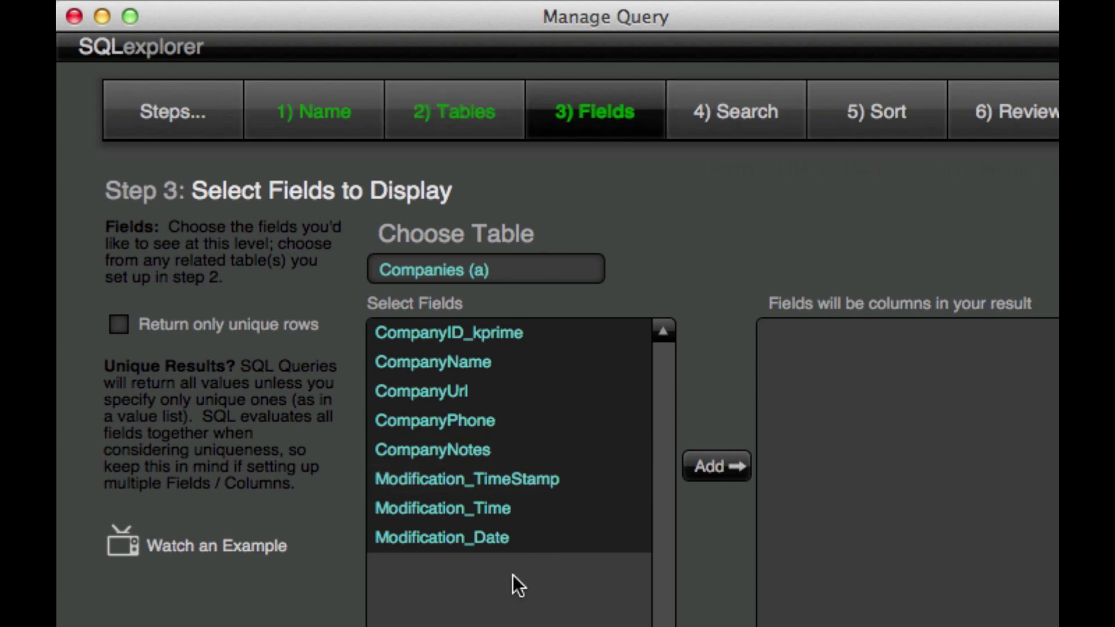
double_click(475, 364)
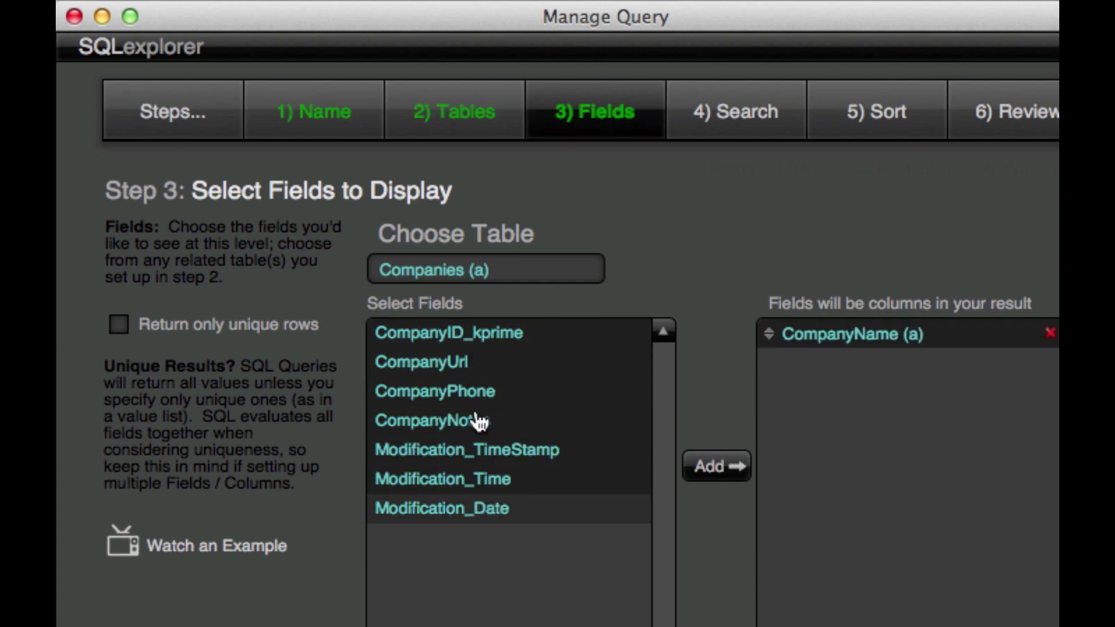
double_click(455, 362)
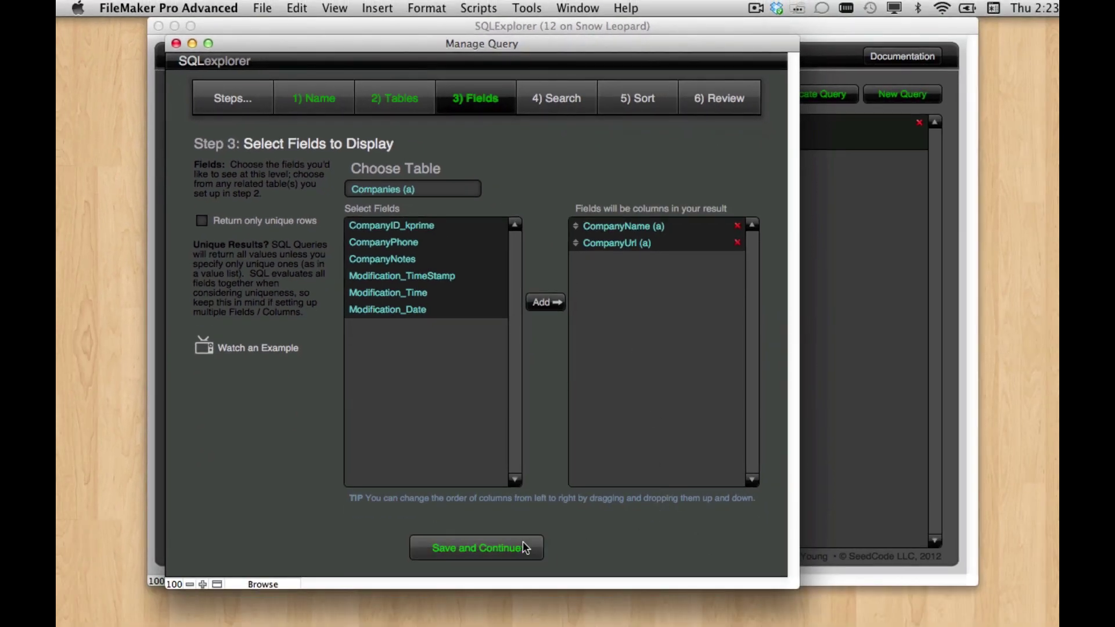
Save the fields and skip past Step 4 Search without criteria.
click(508, 543)
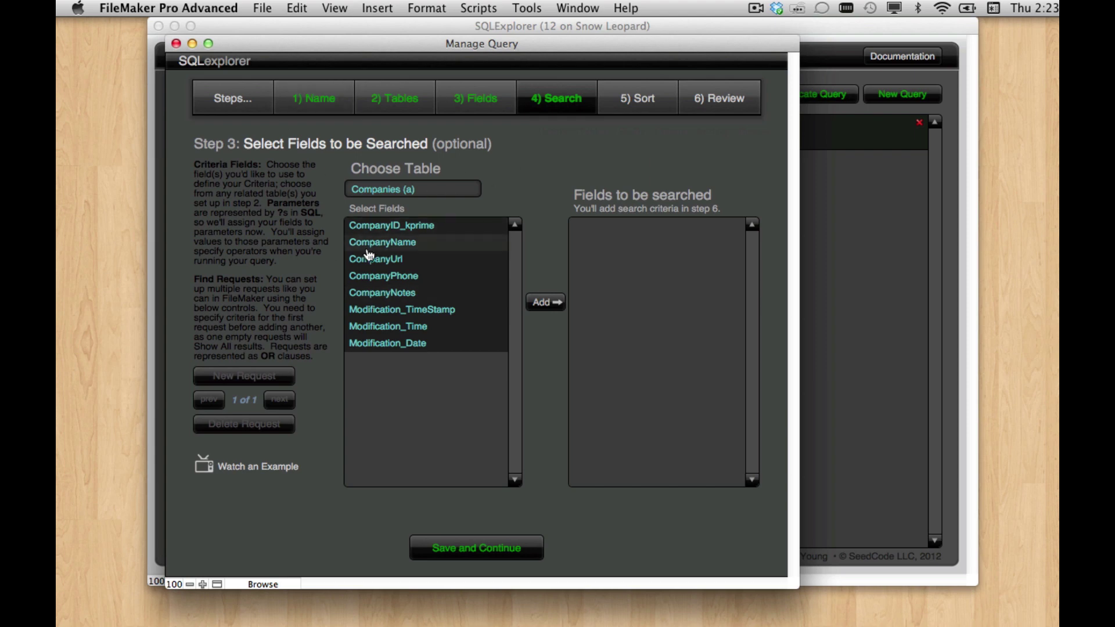
click(490, 549)
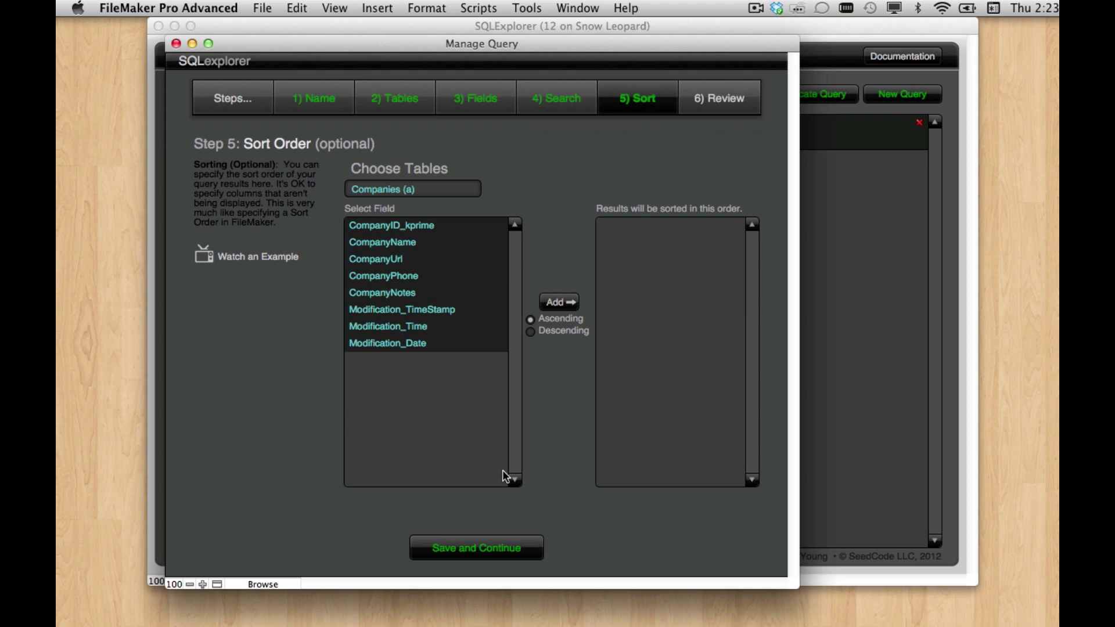
Skip sorting, test the query for 4999 results, and copy its SQL text.
click(501, 543)
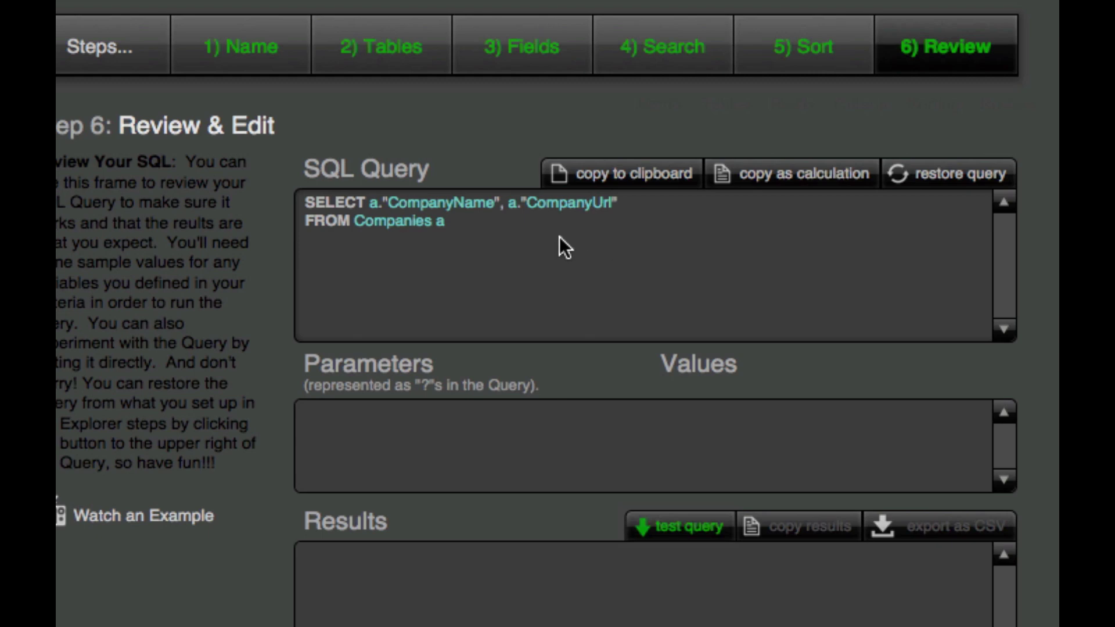
click(689, 532)
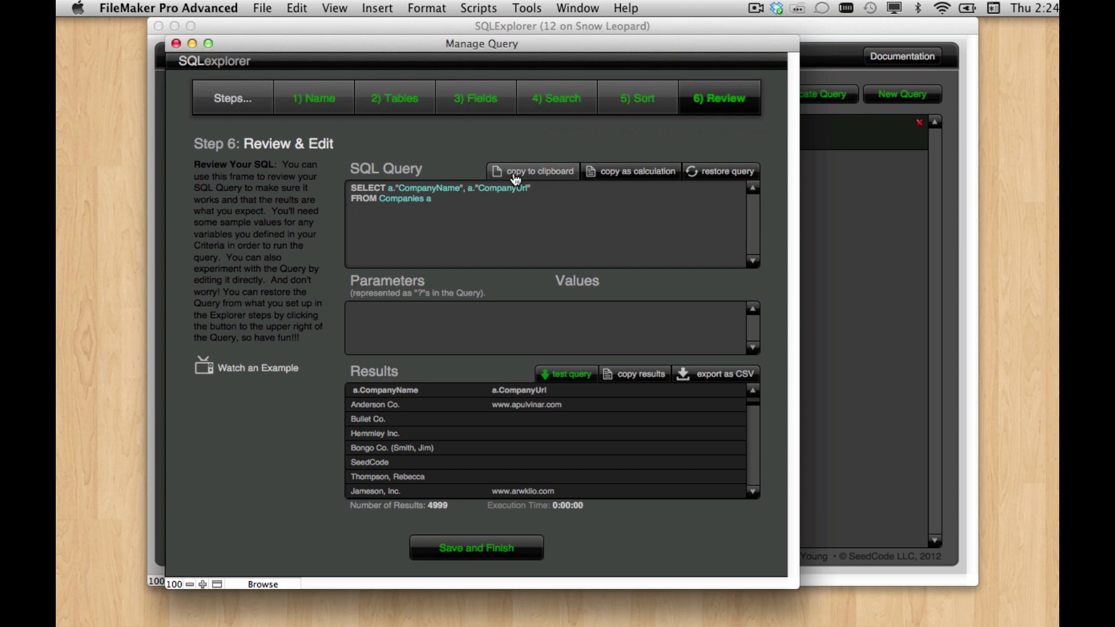
click(515, 177)
Paste the copied SELECT query into a new untitled TextEdit document.
mouse_move(69, 214)
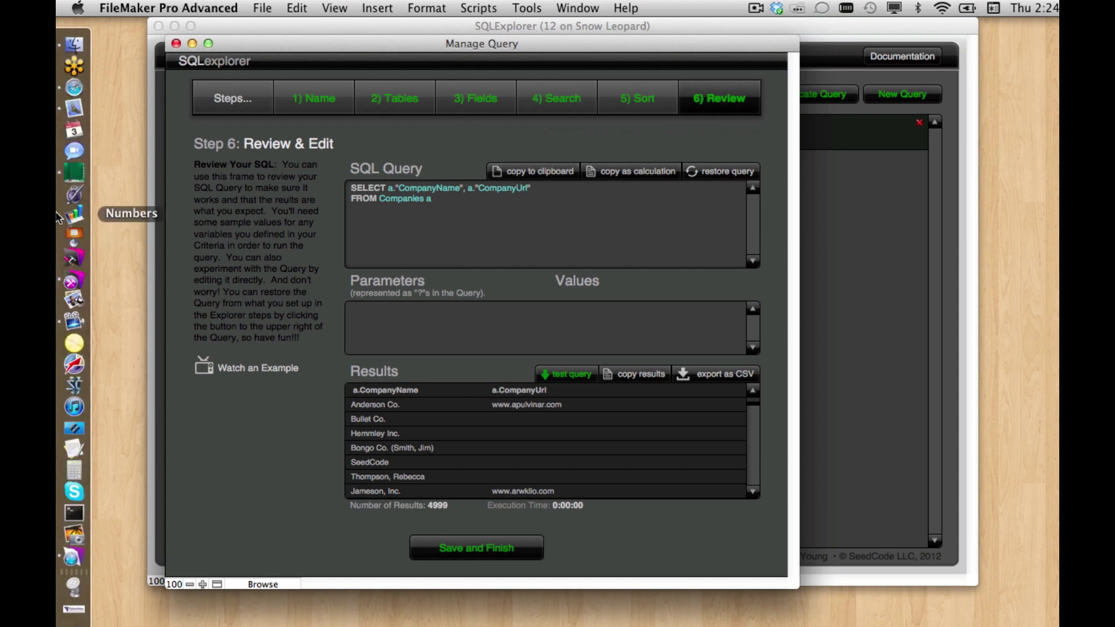
click(68, 445)
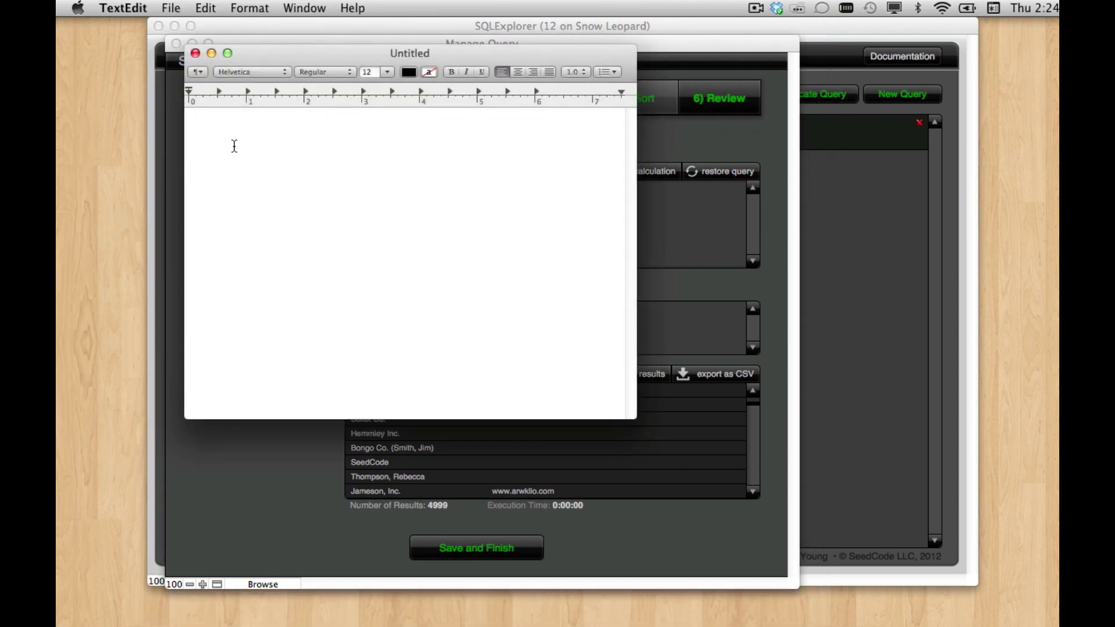
right_click(242, 137)
key(Return)
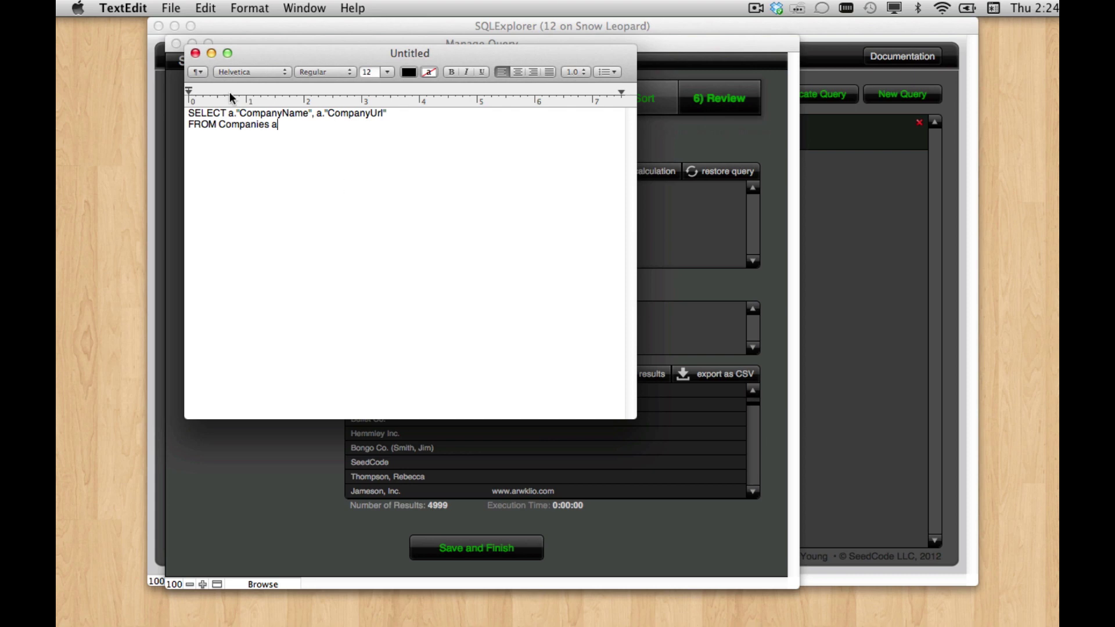
Close the TextEdit note without saving and return to the query review.
click(195, 54)
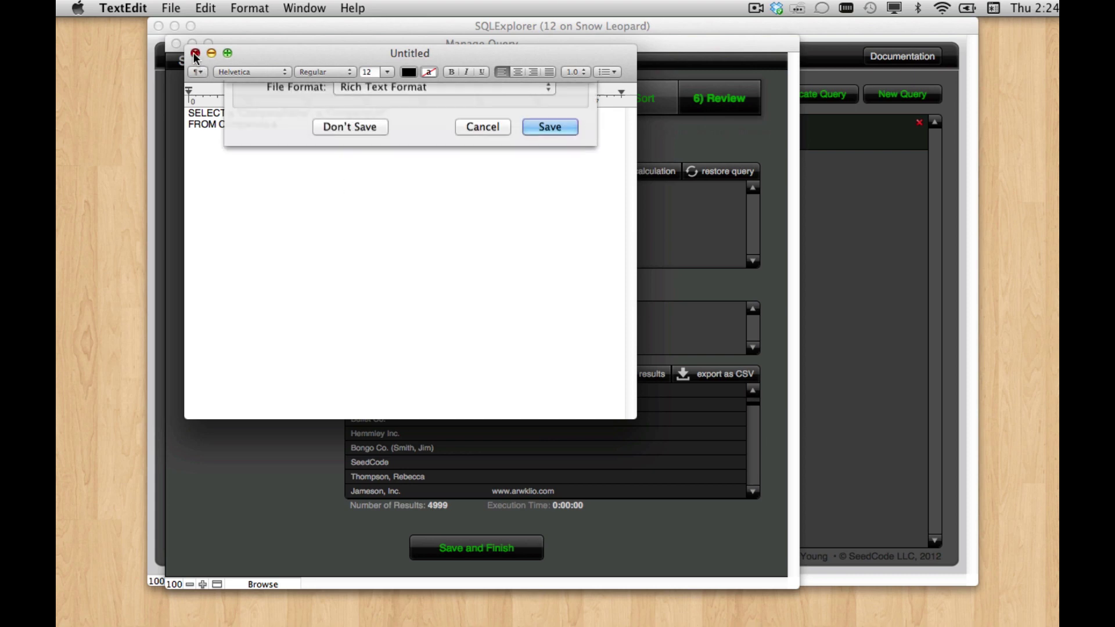
click(343, 278)
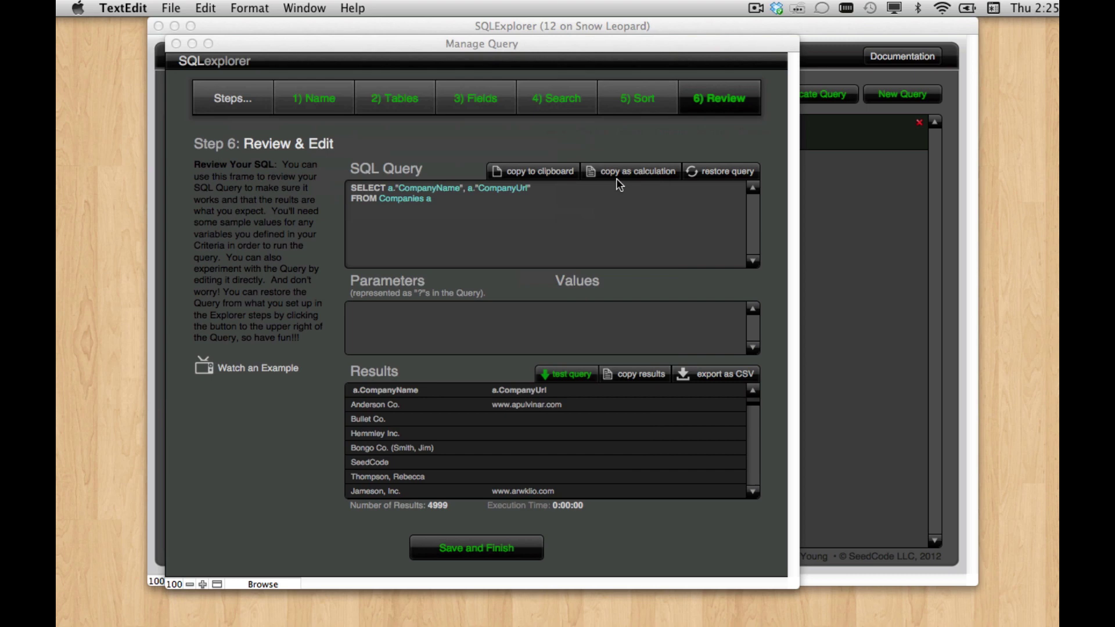
click(643, 125)
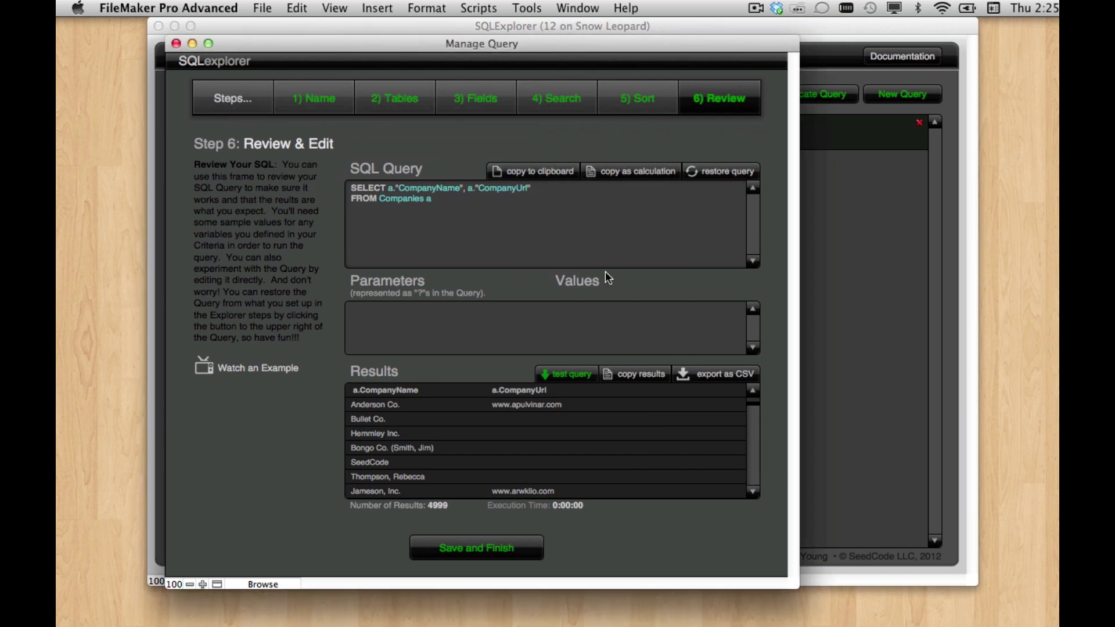
Copy the query as an ExecuteSQL calculation and open the Data Viewer.
click(635, 173)
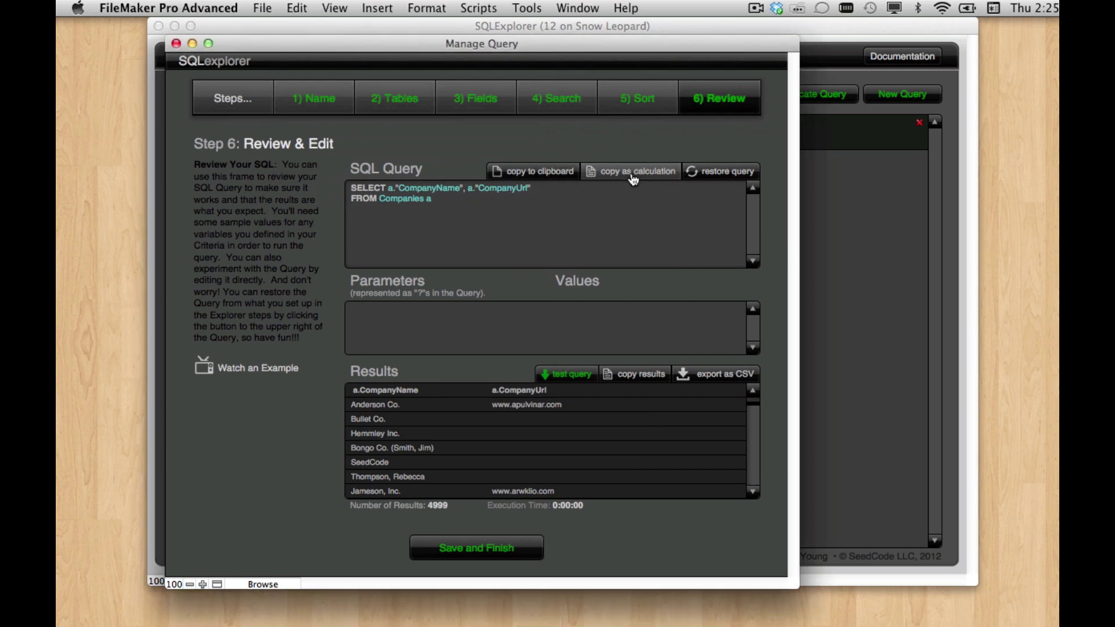
click(531, 12)
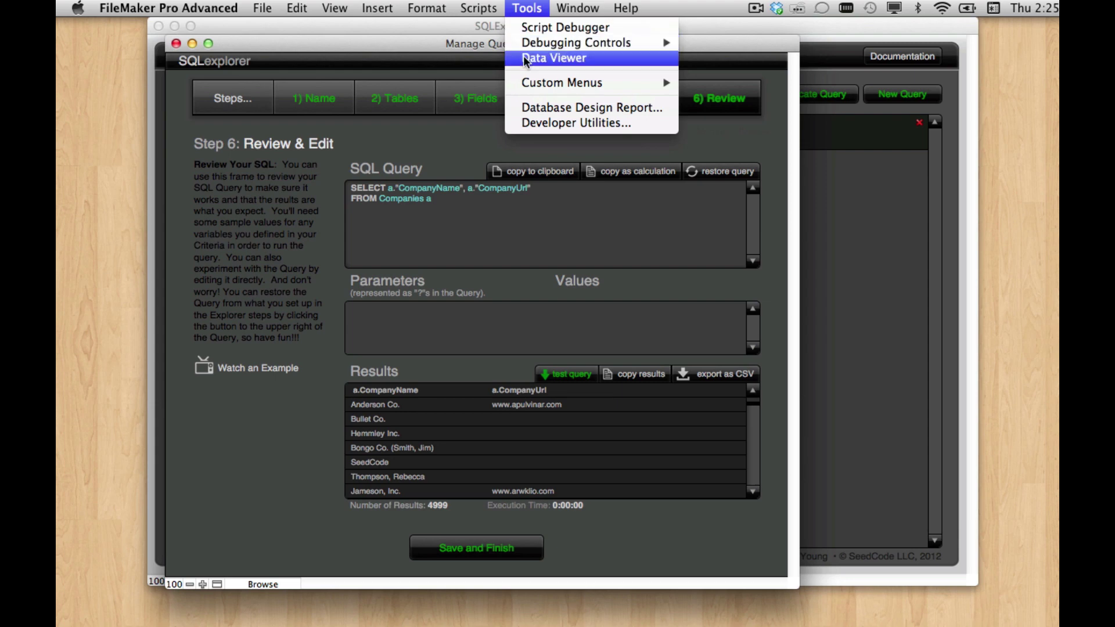
click(523, 56)
drag(649, 38, 430, 23)
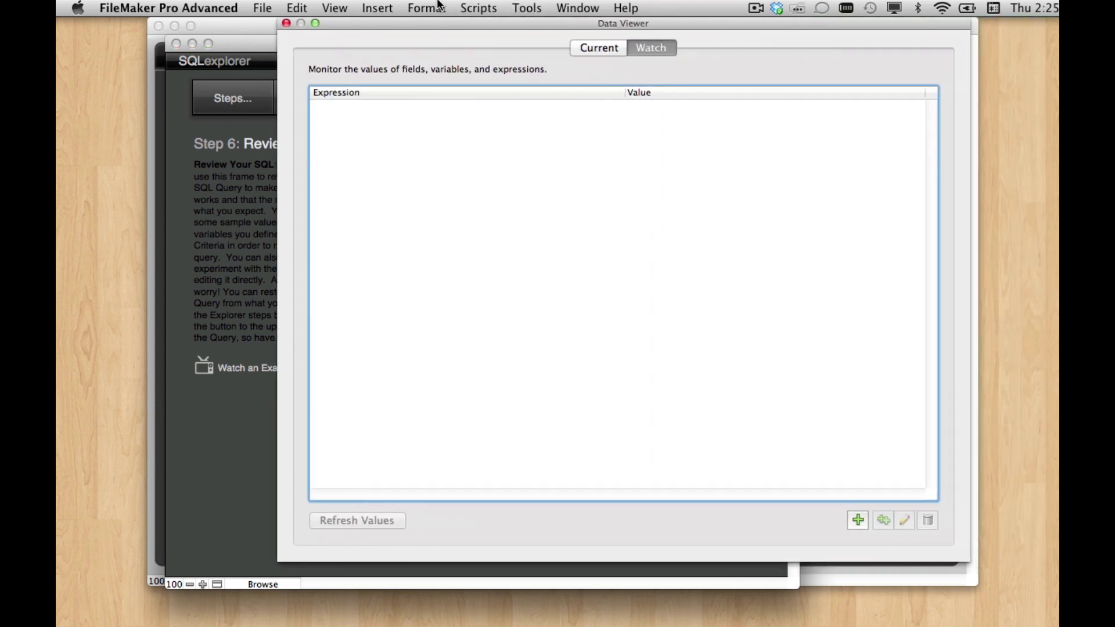
Add a new Data Viewer expression containing the pasted ExecuteSQL calculation.
click(858, 520)
right_click(383, 275)
click(413, 316)
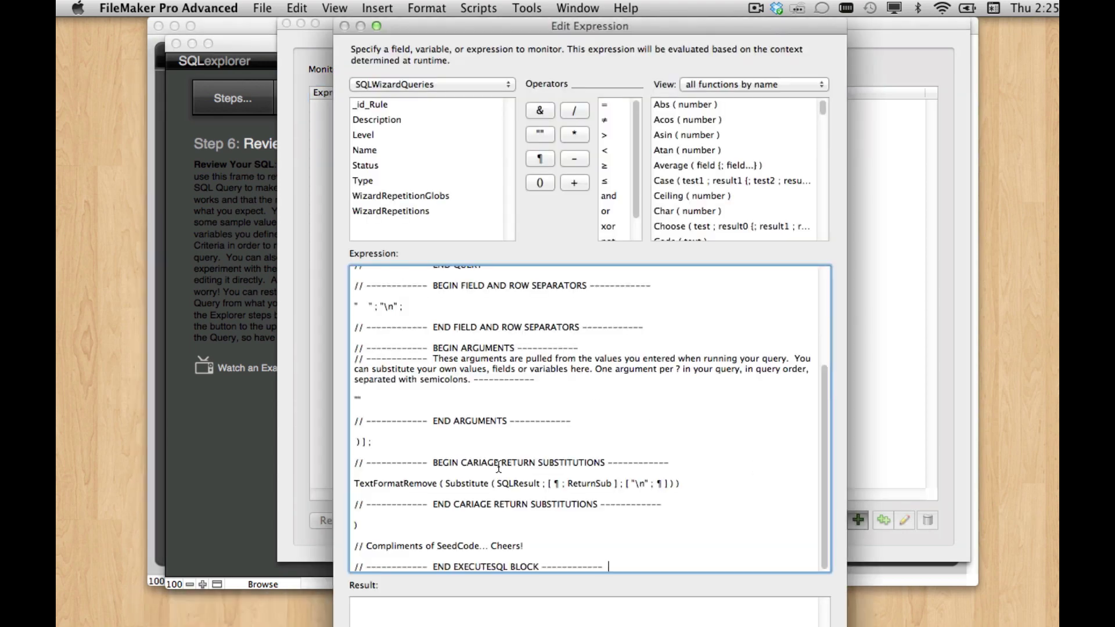
scroll(824, 482, up, 1)
scroll(811, 399, up, 3)
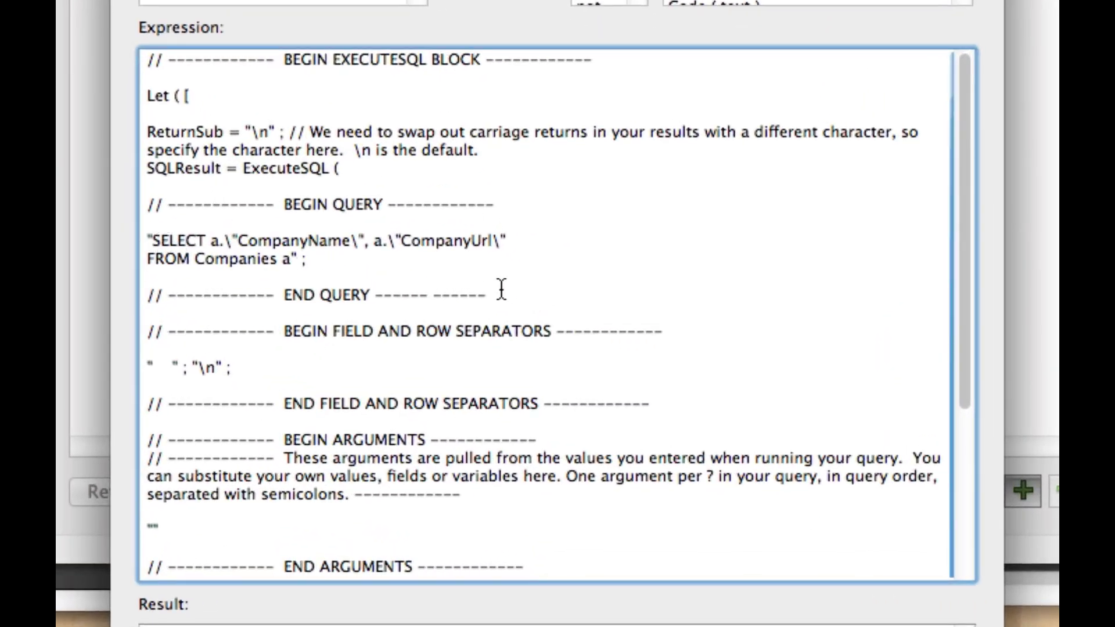
drag(964, 336, 966, 505)
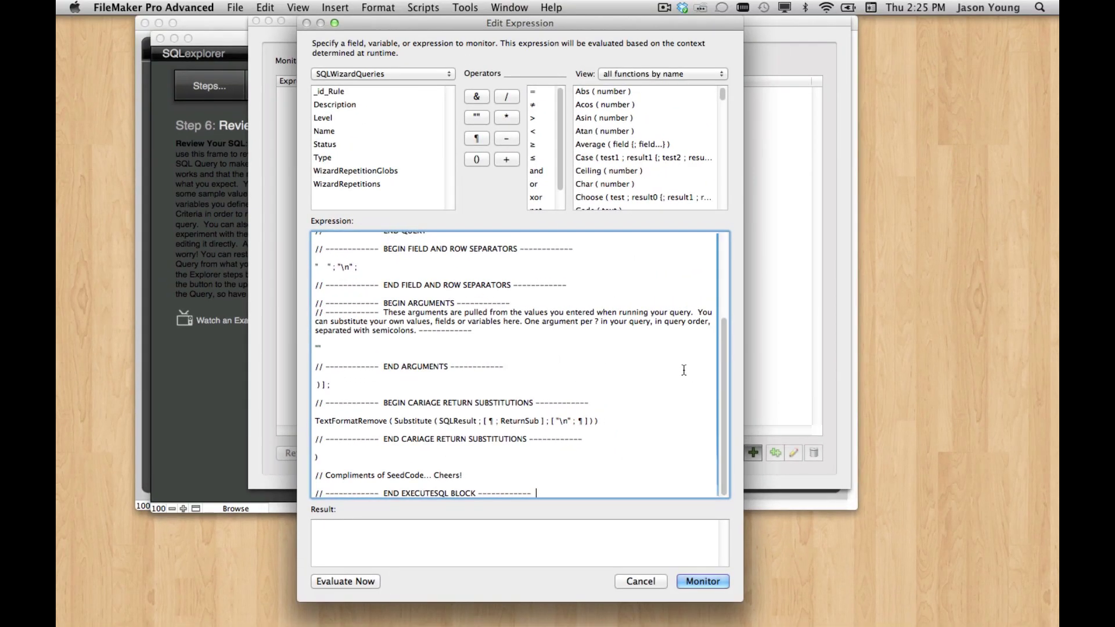
Evaluate the ExecuteSQL expression to preview company names and URLs, then close the Data Viewer.
click(351, 581)
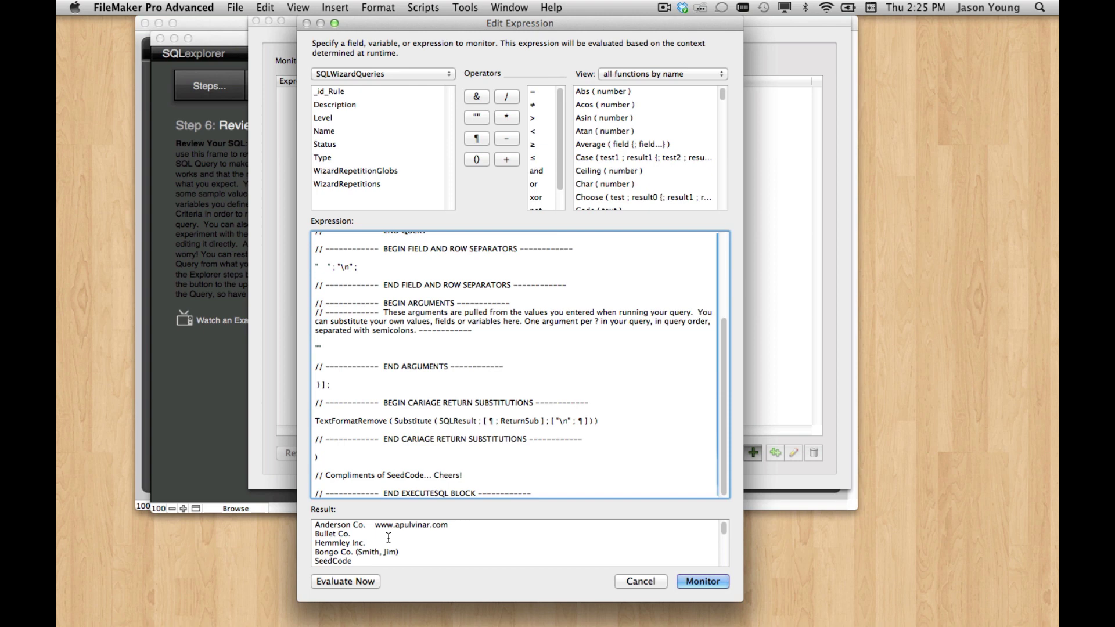
click(643, 581)
click(256, 22)
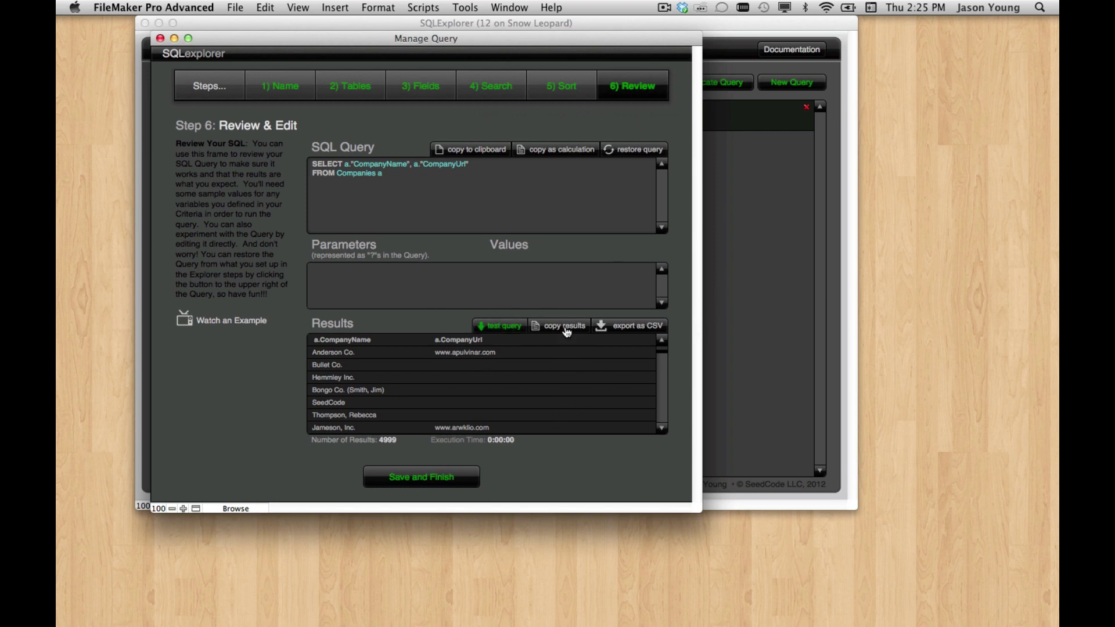
Start a blank Numbers spreadsheet and paste the query results at cell E15.
mouse_move(57, 200)
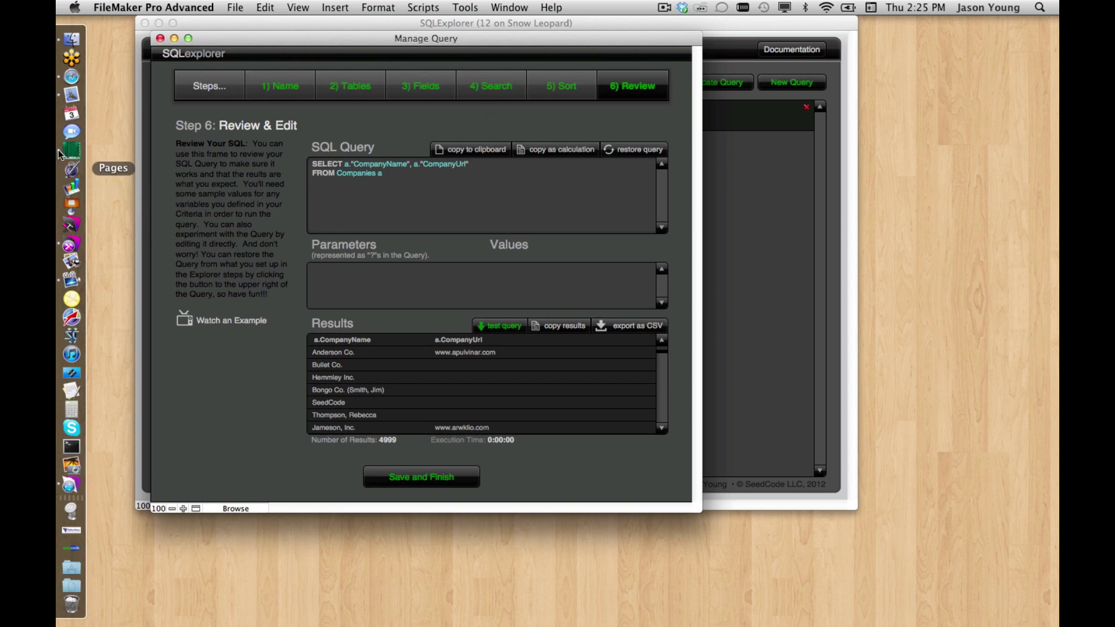
click(62, 187)
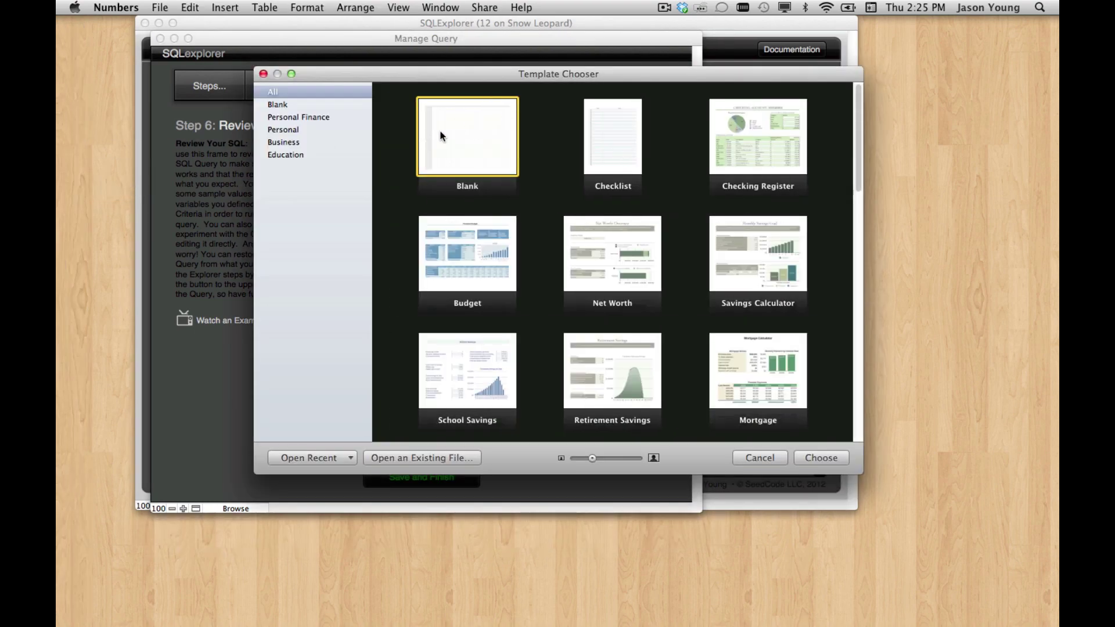
double_click(440, 134)
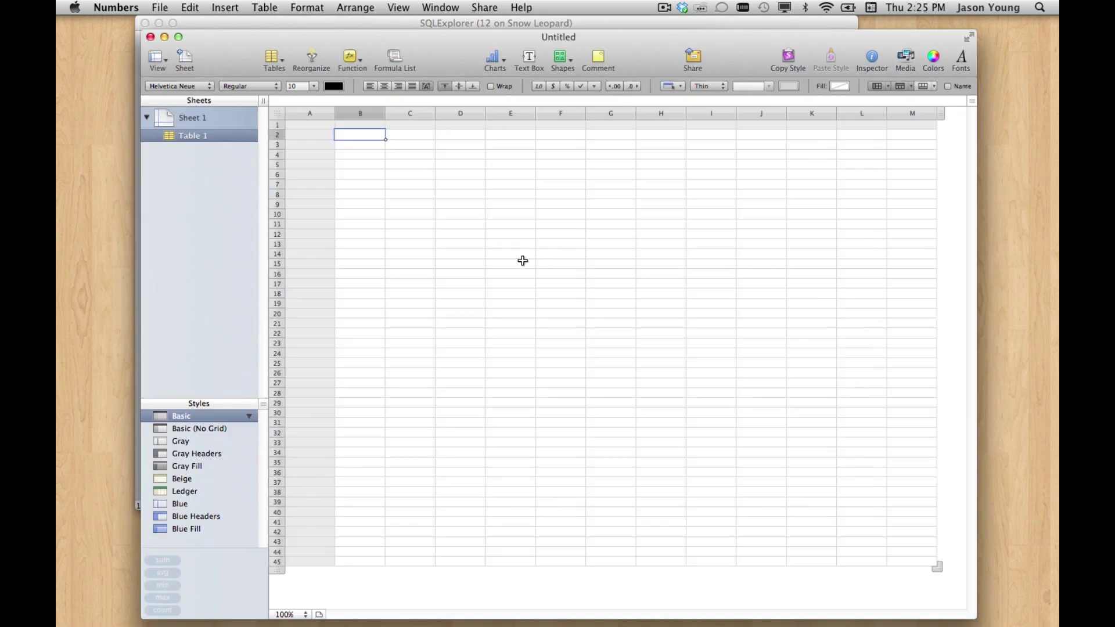
click(518, 265)
right_click(519, 267)
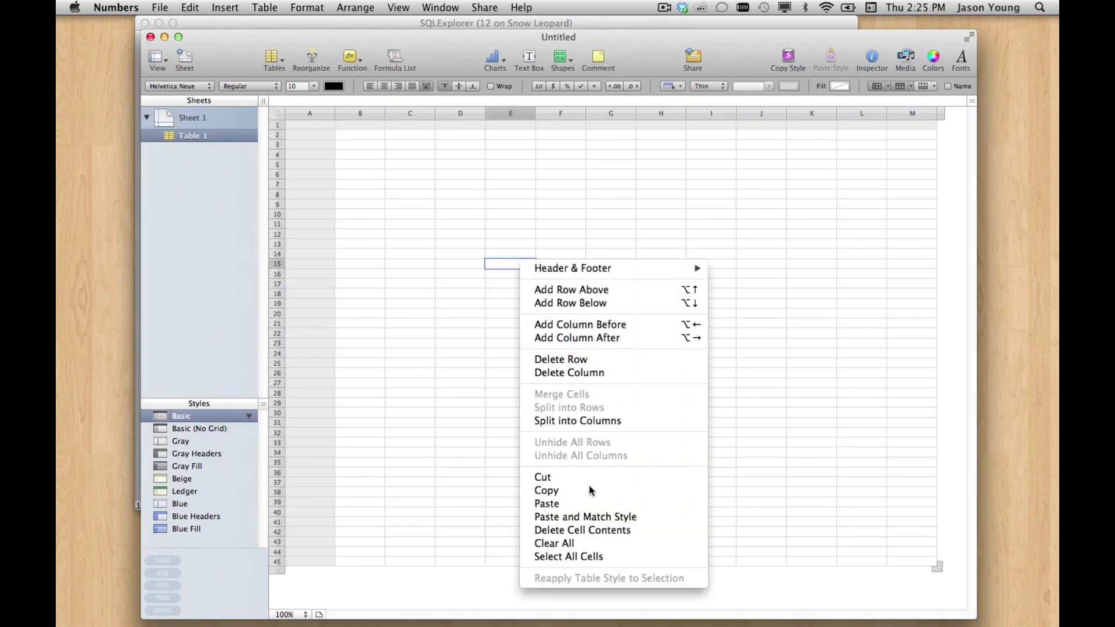
click(585, 504)
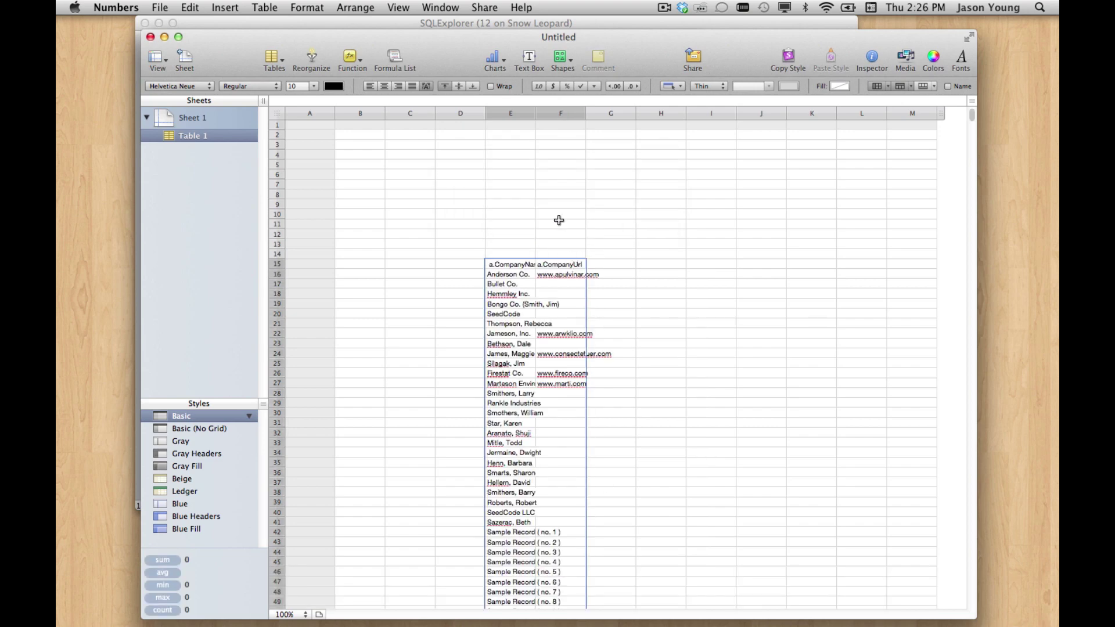
Widen columns E and F to fit the company names and URLs, then close without saving.
drag(535, 114, 581, 110)
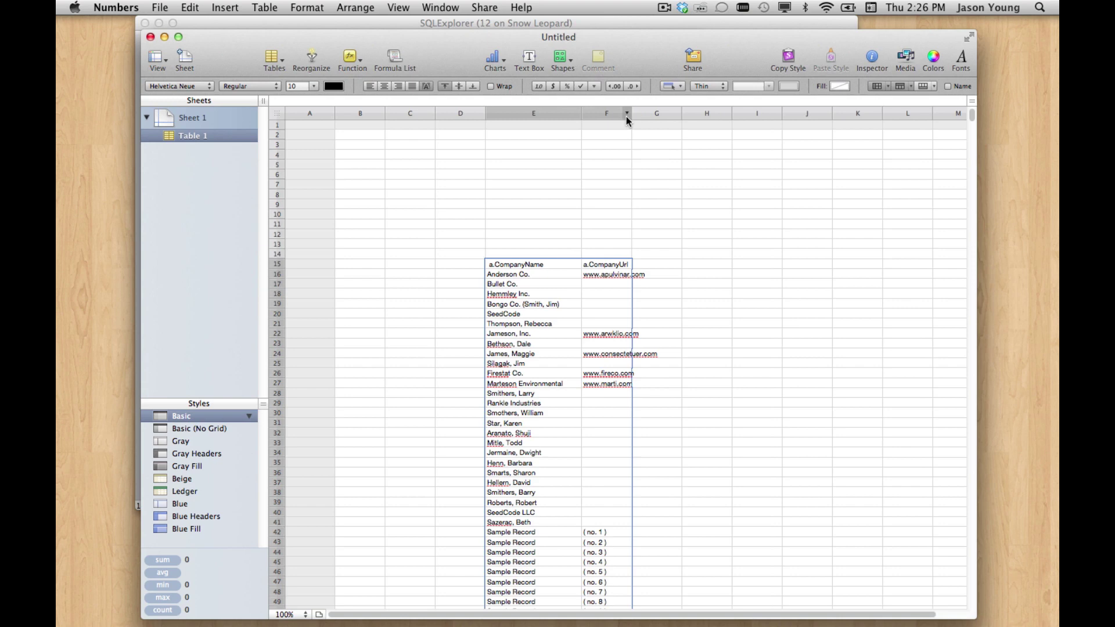
drag(686, 111, 718, 111)
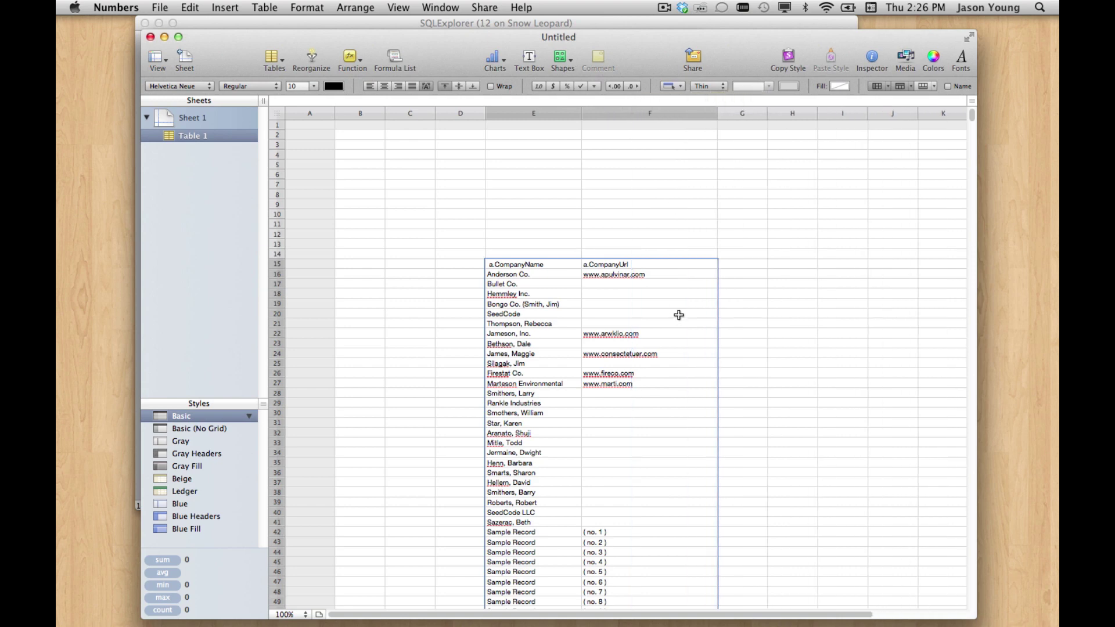
click(151, 37)
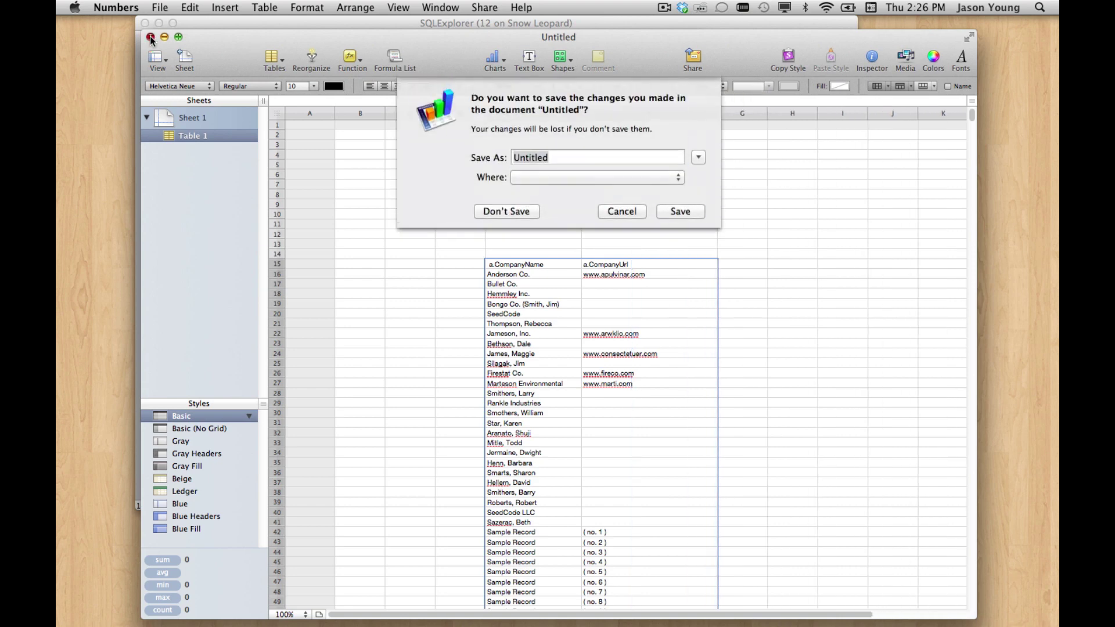
click(505, 207)
Export the SQLexplorer results as CSV to QueryResults, close it unsaved, and return to FileMaker.
click(681, 344)
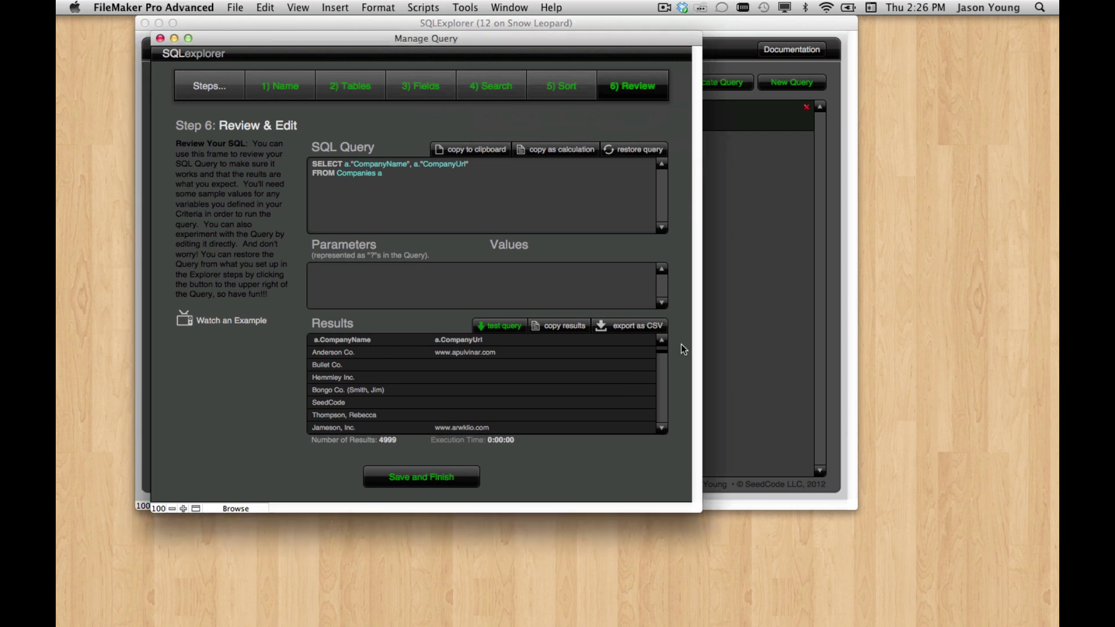
click(635, 331)
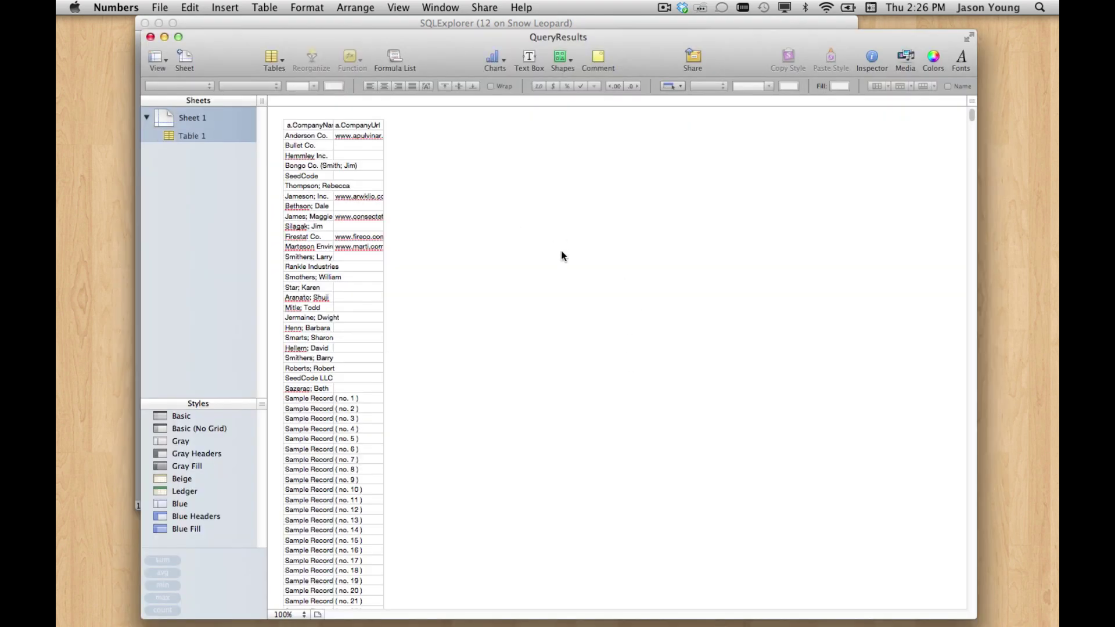
click(150, 37)
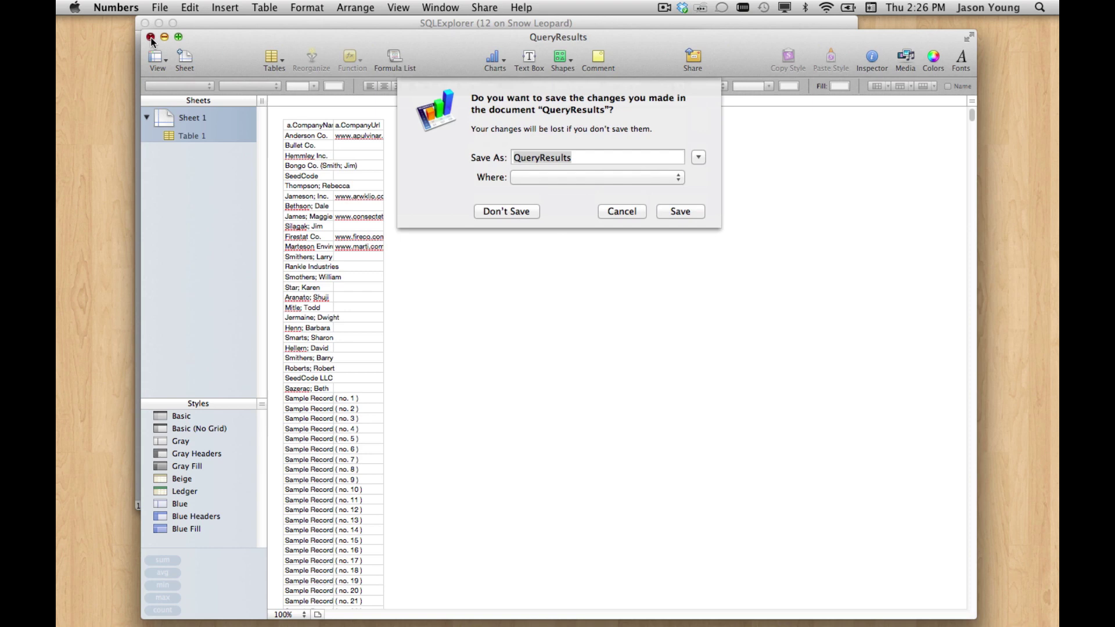
click(503, 211)
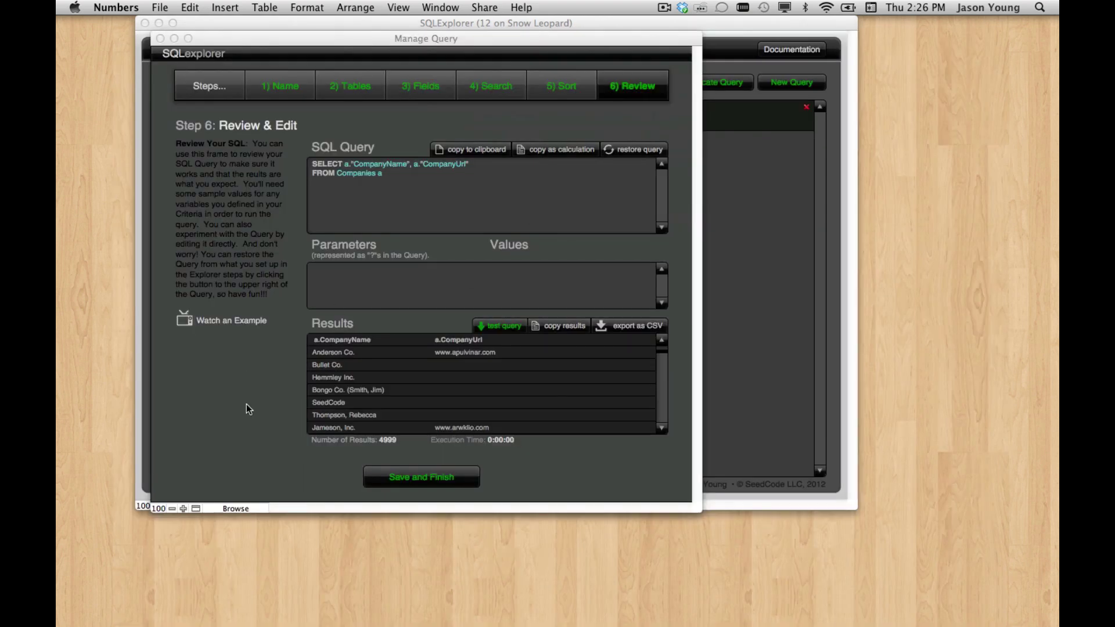
click(244, 398)
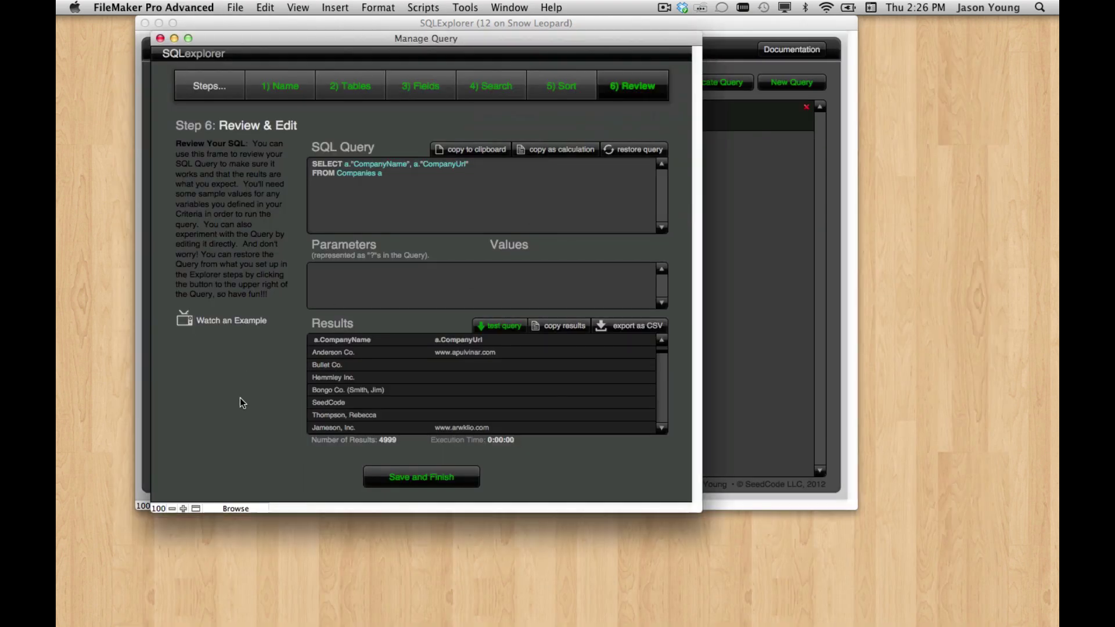